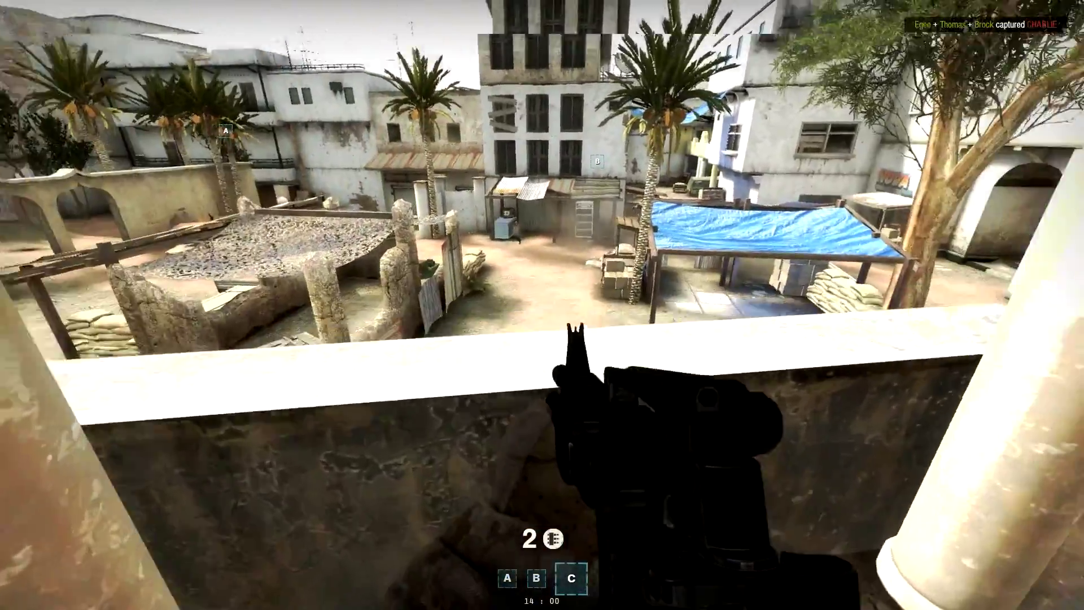
Step: Aim down the weapon's sights briefly during the game intro
{"action": "right_click", "coordinate": [542, 305]}
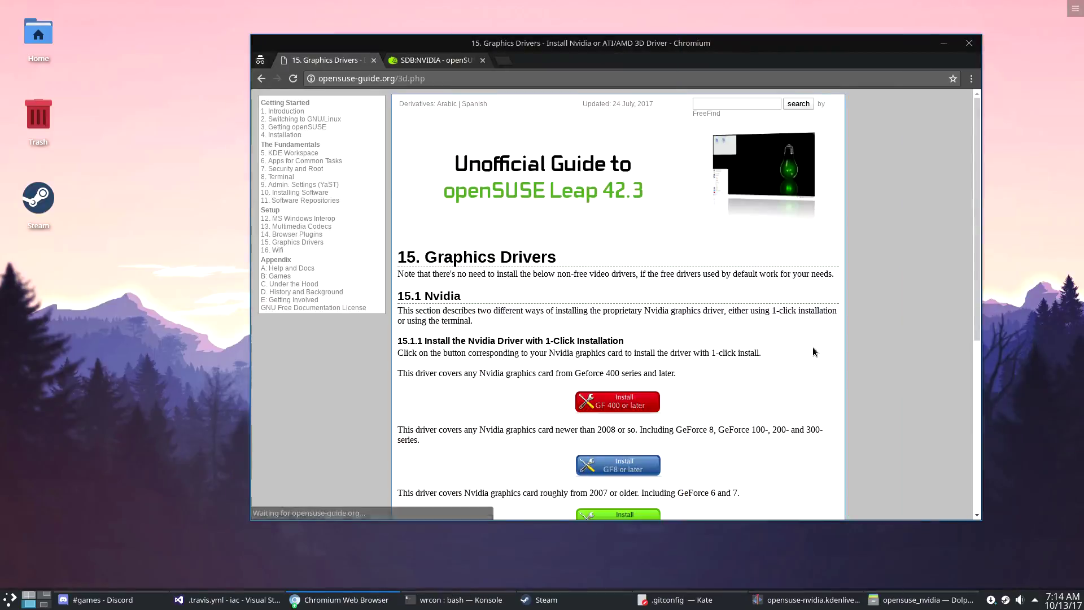
{"action": "scroll", "coordinate": [812, 347], "scroll_direction": "down", "scroll_amount": 5}
{"action": "scroll", "coordinate": [809, 348], "scroll_direction": "down", "scroll_amount": 3}
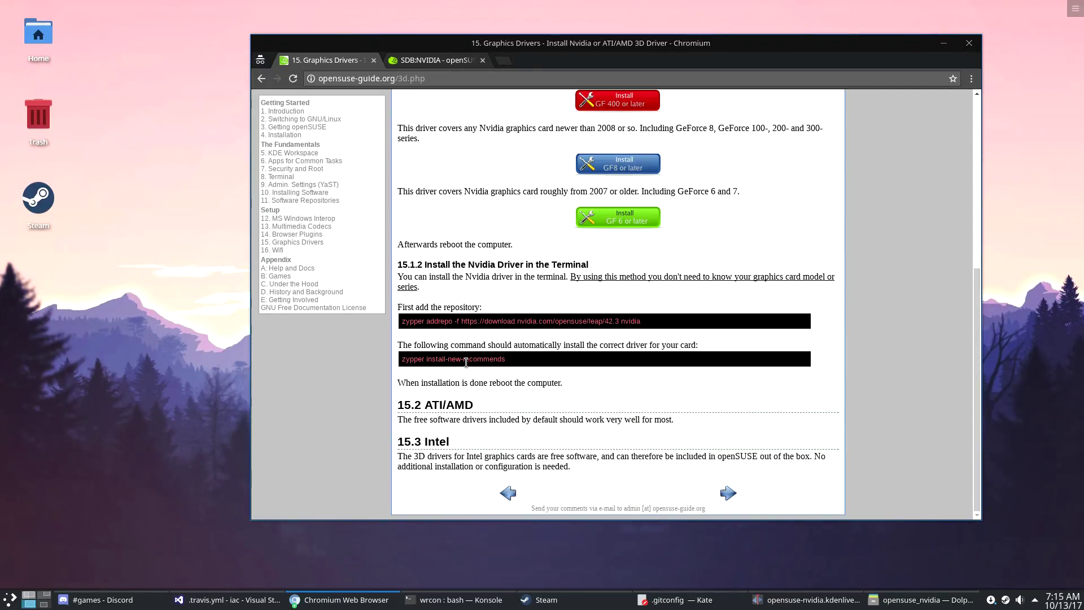
Step: In the SDB:NVIDIA tab, open 'the hard way' guide in a new tab, then open the NVIDIA drivers page
{"action": "left_click", "coordinate": [431, 60]}
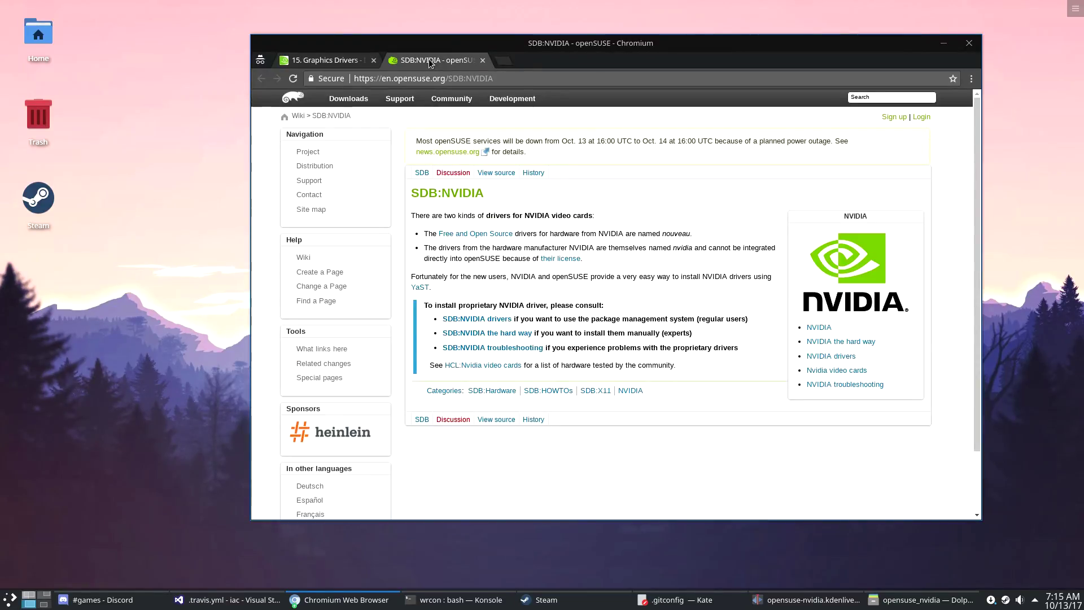
{"action": "right_click", "coordinate": [487, 332]}
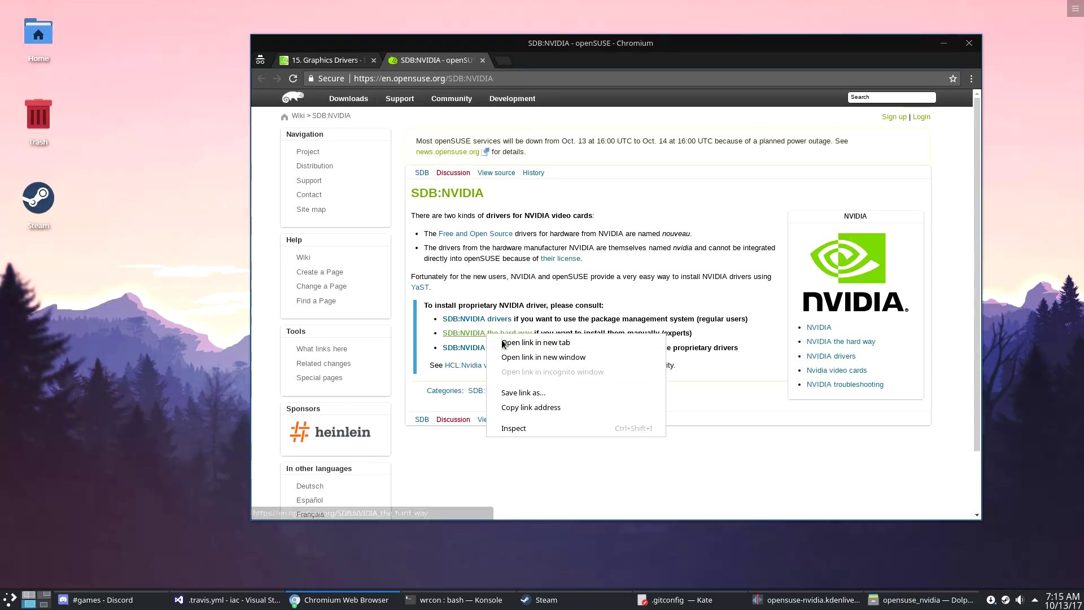
{"action": "left_click", "coordinate": [541, 341]}
{"action": "left_click", "coordinate": [476, 319]}
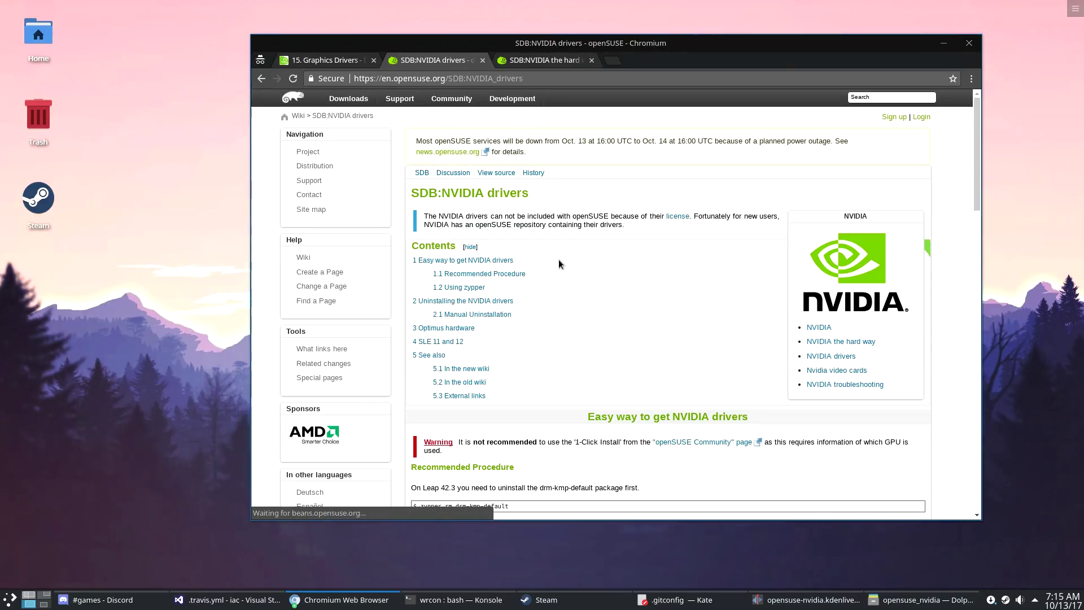
{"action": "scroll", "coordinate": [592, 356], "scroll_direction": "down", "scroll_amount": 2}
{"action": "scroll", "coordinate": [601, 423], "scroll_direction": "down", "scroll_amount": 2}
{"action": "scroll", "coordinate": [600, 423], "scroll_direction": "down", "scroll_amount": 1}
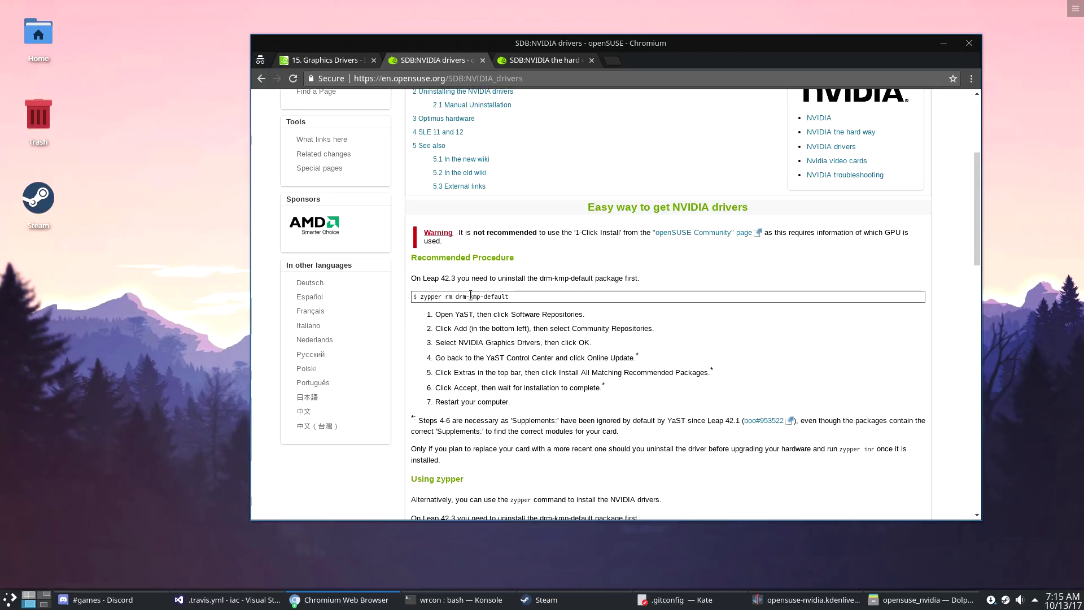
Step: Select the zypper rm drm-kmp-default, addrepo and install-new-recommends command lines
{"action": "triple_click", "coordinate": [462, 297]}
{"action": "scroll", "coordinate": [542, 347], "scroll_direction": "down", "scroll_amount": 3}
{"action": "scroll", "coordinate": [542, 347], "scroll_direction": "down", "scroll_amount": 2}
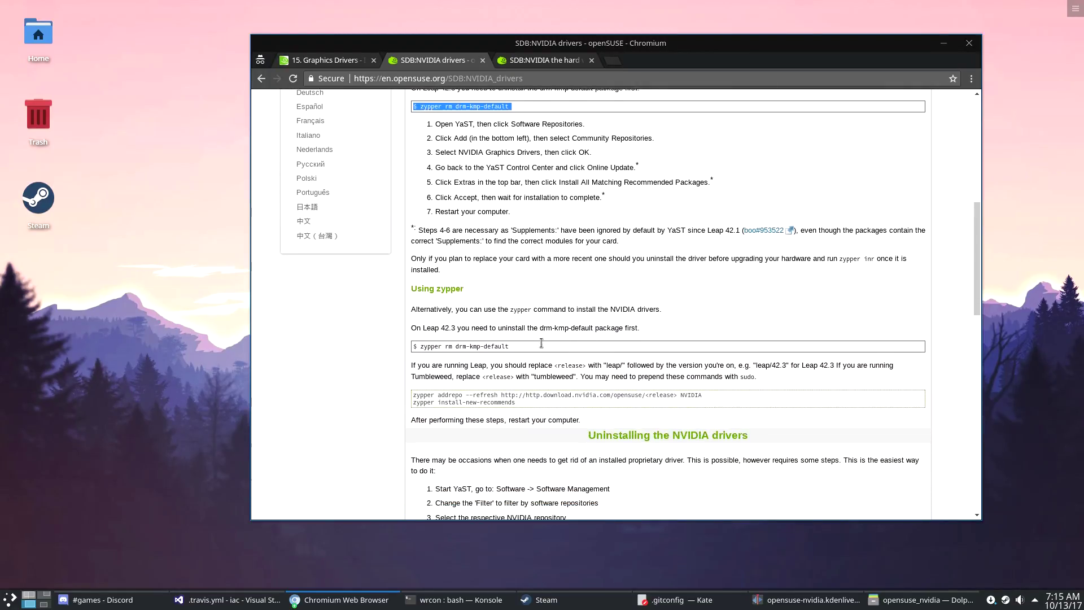
{"action": "left_click", "coordinate": [467, 291]}
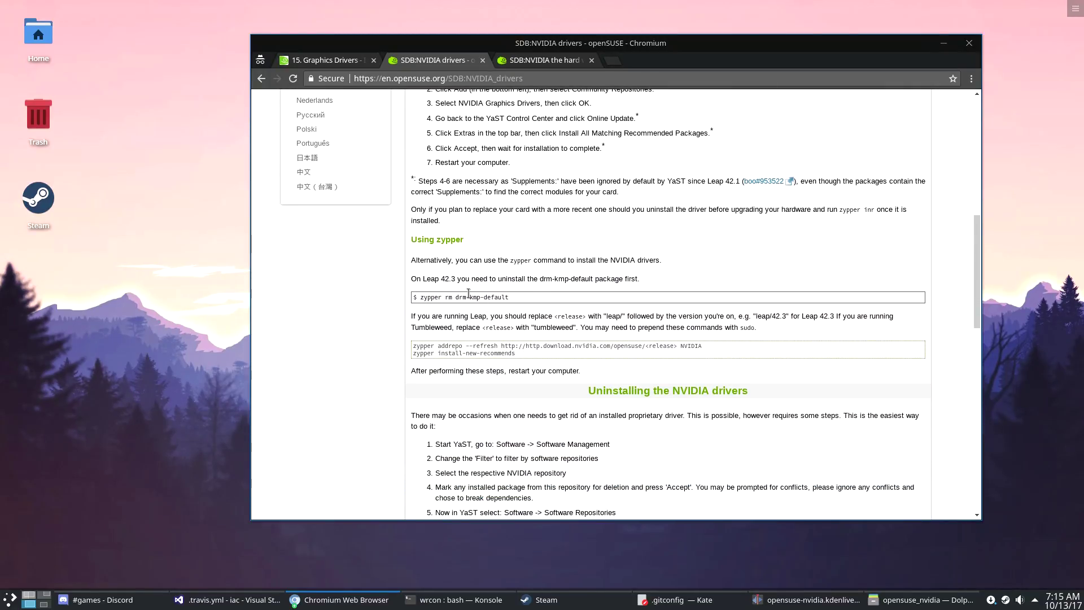
{"action": "triple_click", "coordinate": [489, 346]}
{"action": "triple_click", "coordinate": [487, 353]}
{"action": "scroll", "coordinate": [542, 348], "scroll_direction": "down", "scroll_amount": 3}
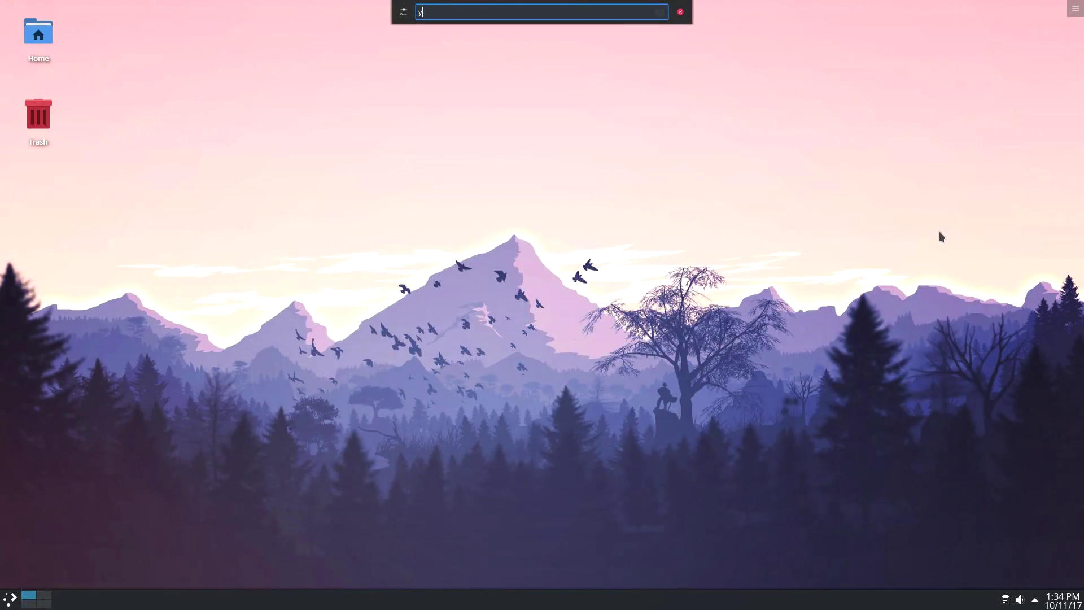
{"action": "type", "text": "ast"}
Step: Launch YaST and open Software Repositories with the list sorted by name
{"action": "key", "text": "Return"}
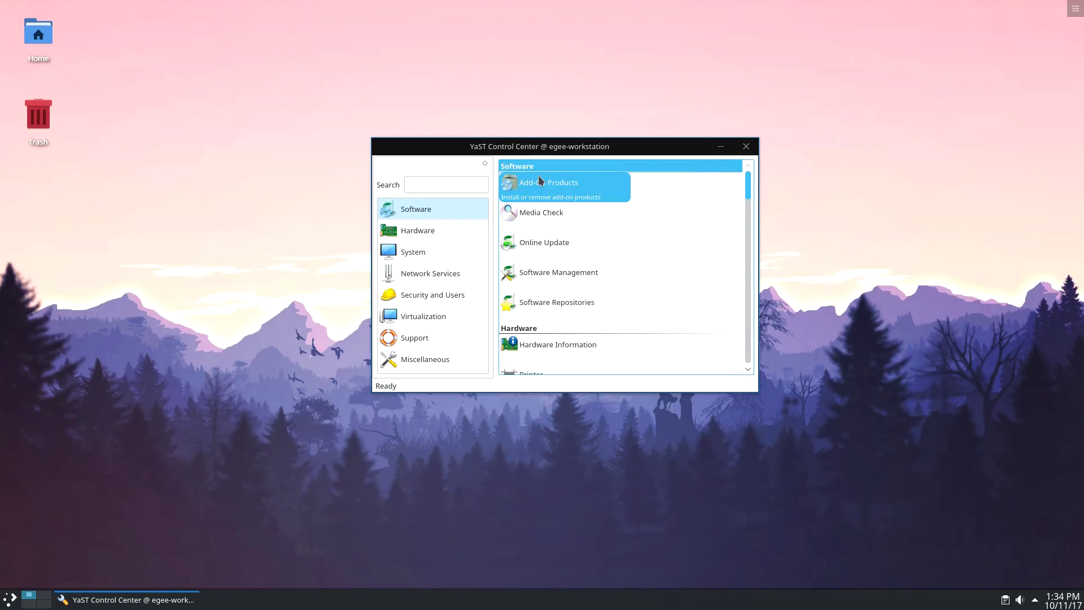
{"action": "left_click", "coordinate": [571, 303]}
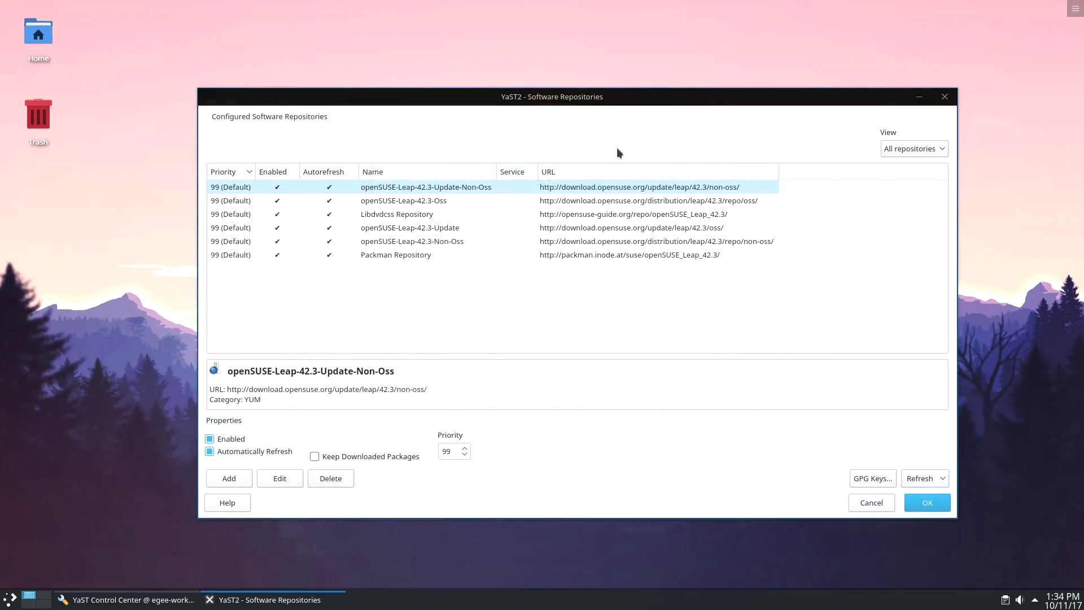
{"action": "left_click", "coordinate": [400, 171]}
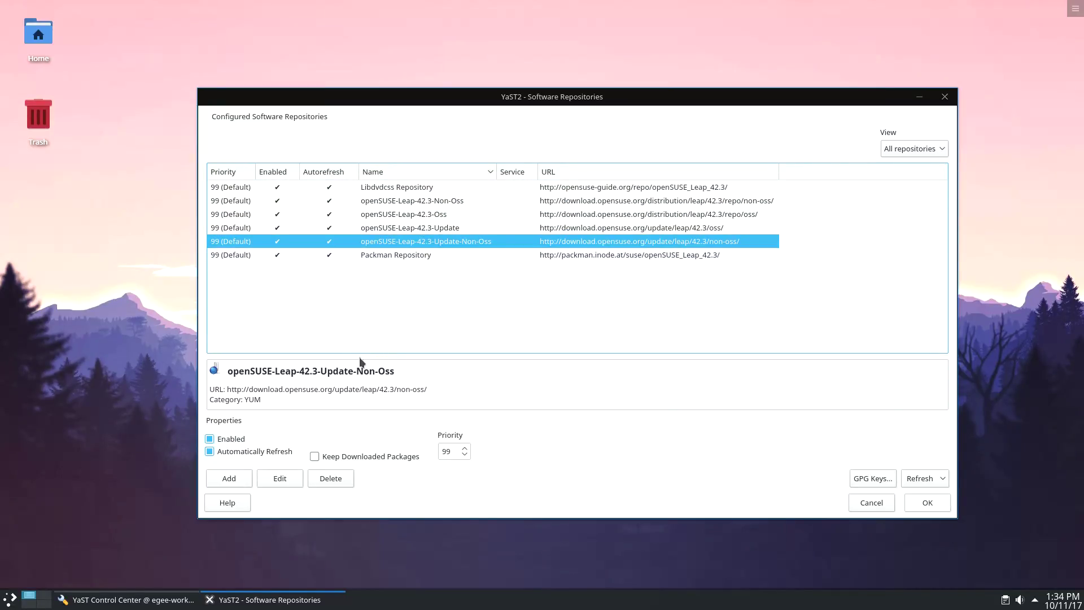
Step: Add the nVidia Graphics Drivers community repository and save the repository list
{"action": "left_click", "coordinate": [231, 480]}
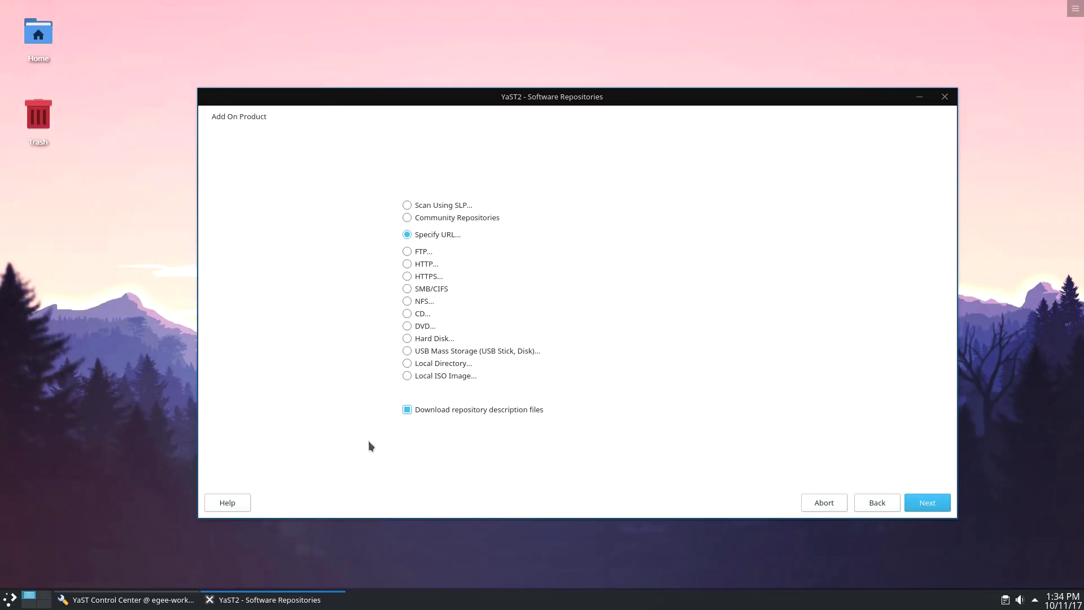
{"action": "left_click", "coordinate": [492, 218]}
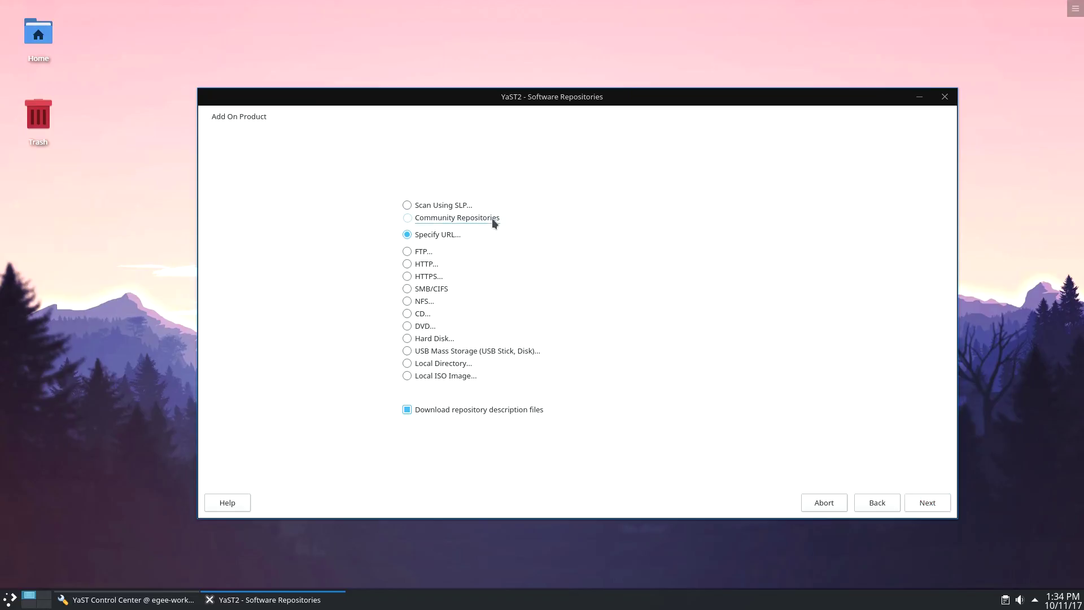
{"action": "left_click", "coordinate": [444, 221]}
{"action": "left_click", "coordinate": [927, 503]}
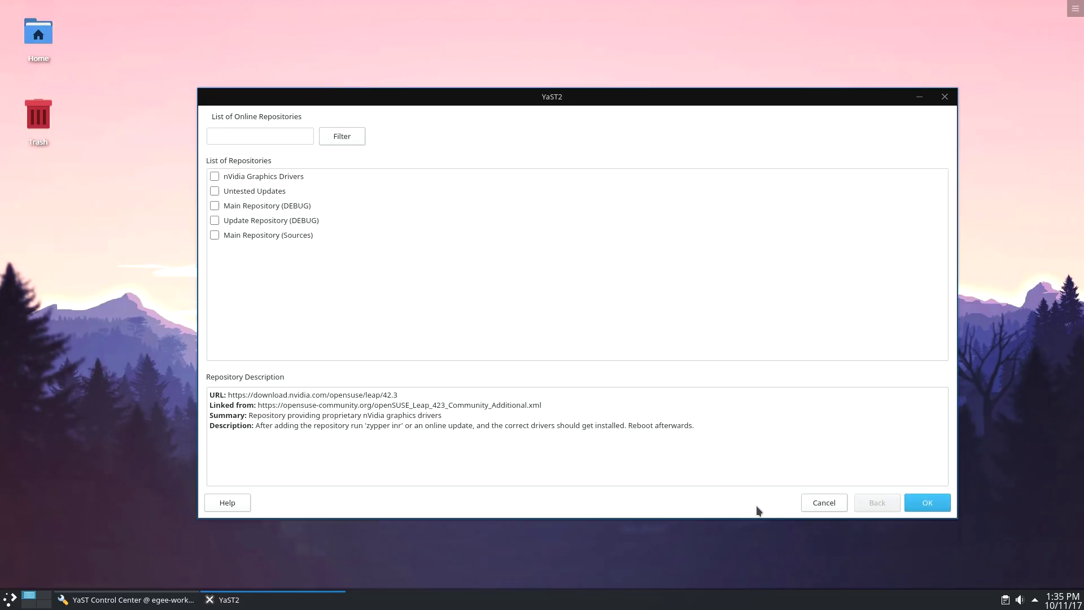
{"action": "left_click", "coordinate": [216, 175]}
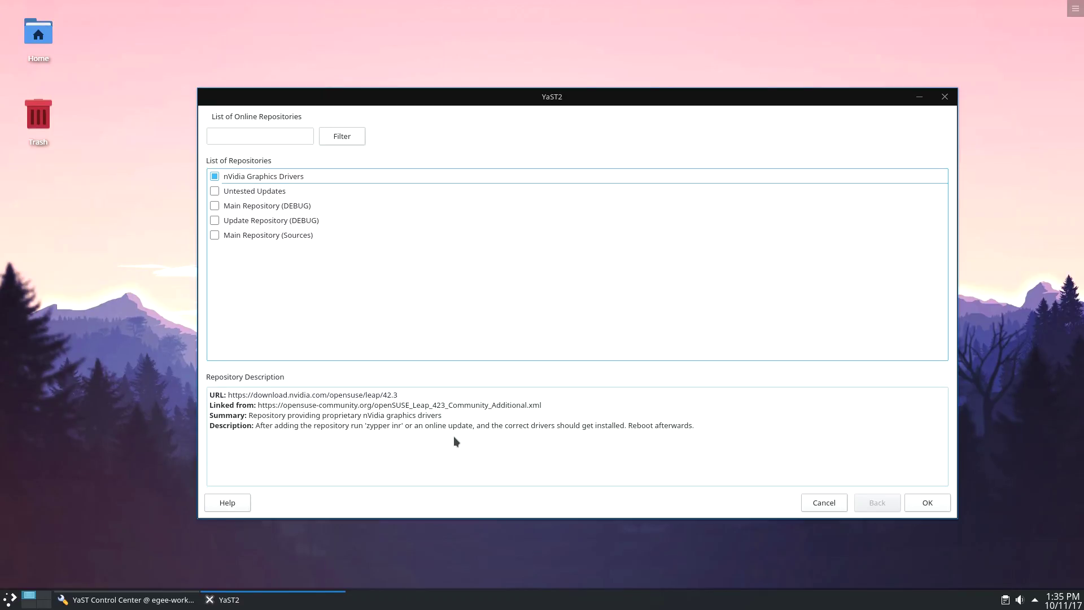
{"action": "left_click", "coordinate": [922, 502]}
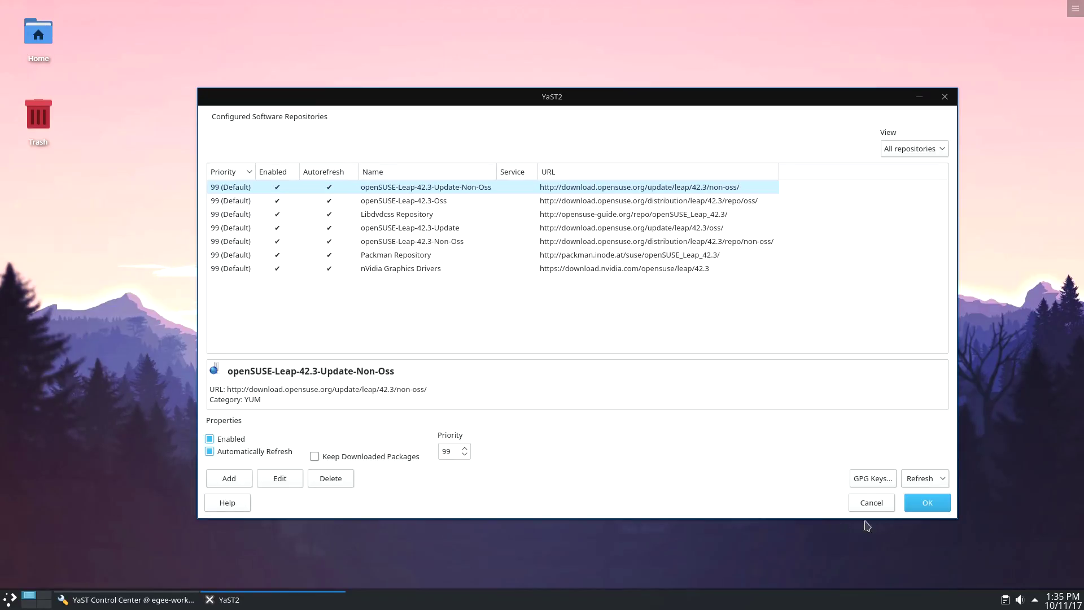
{"action": "left_click", "coordinate": [930, 508]}
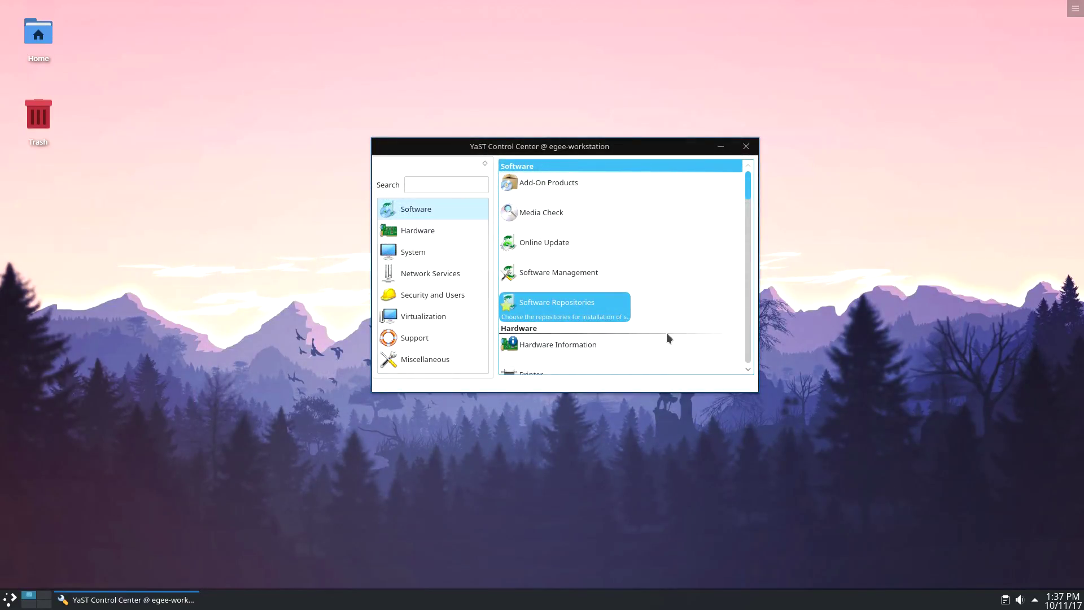
Step: In Software Management, view packages by repository and list the nVidia Graphics Drivers repository
{"action": "left_click", "coordinate": [578, 274]}
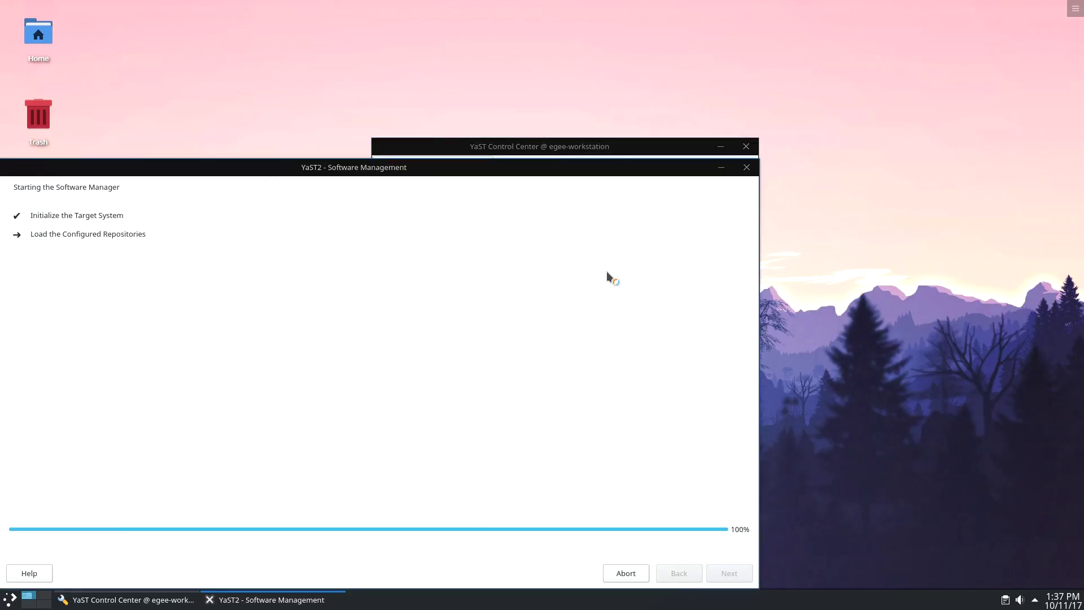
{"action": "left_click_drag", "start_coordinate": [646, 172], "coordinate": [826, 82]}
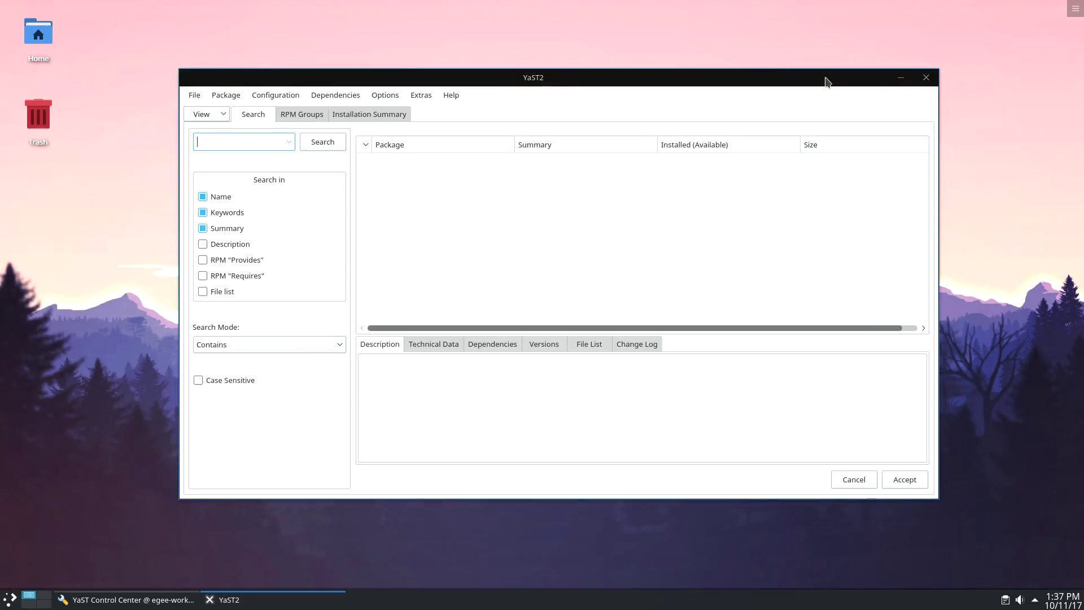
{"action": "left_click", "coordinate": [213, 116]}
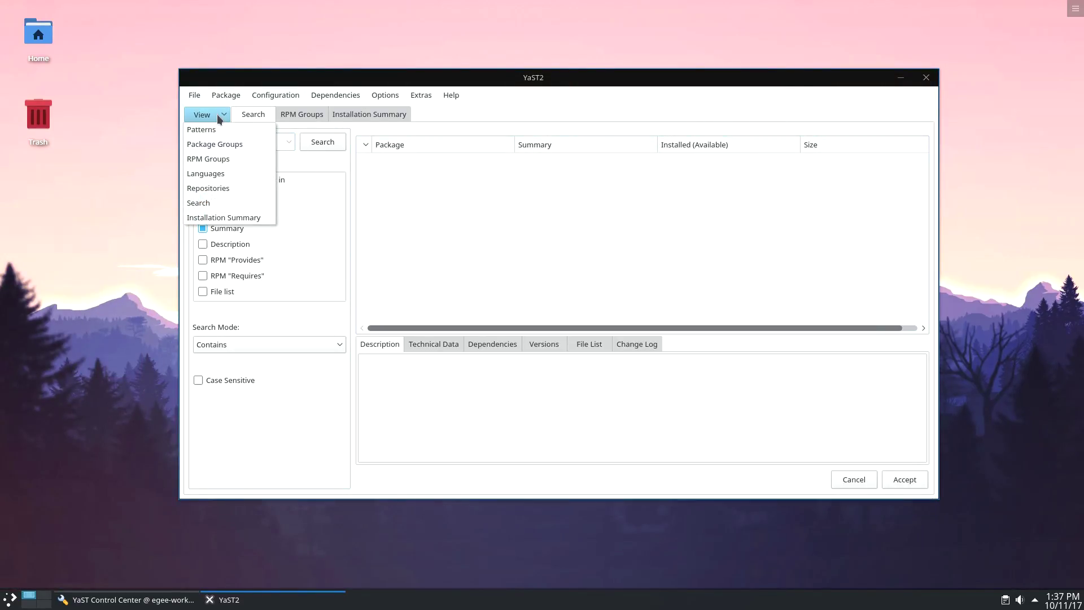
{"action": "left_click", "coordinate": [214, 189]}
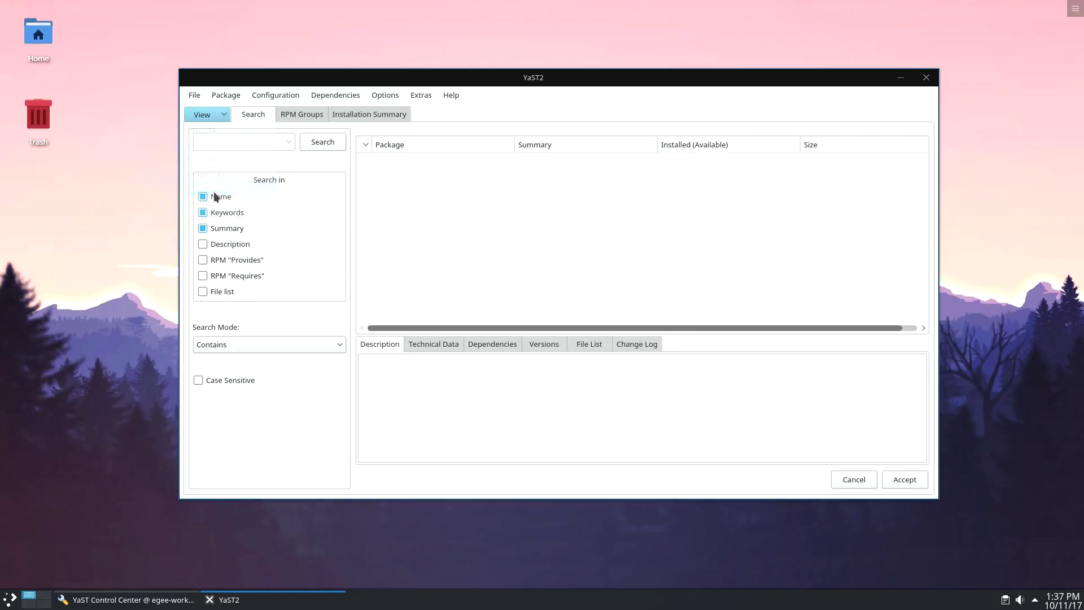
{"action": "left_click", "coordinate": [242, 223]}
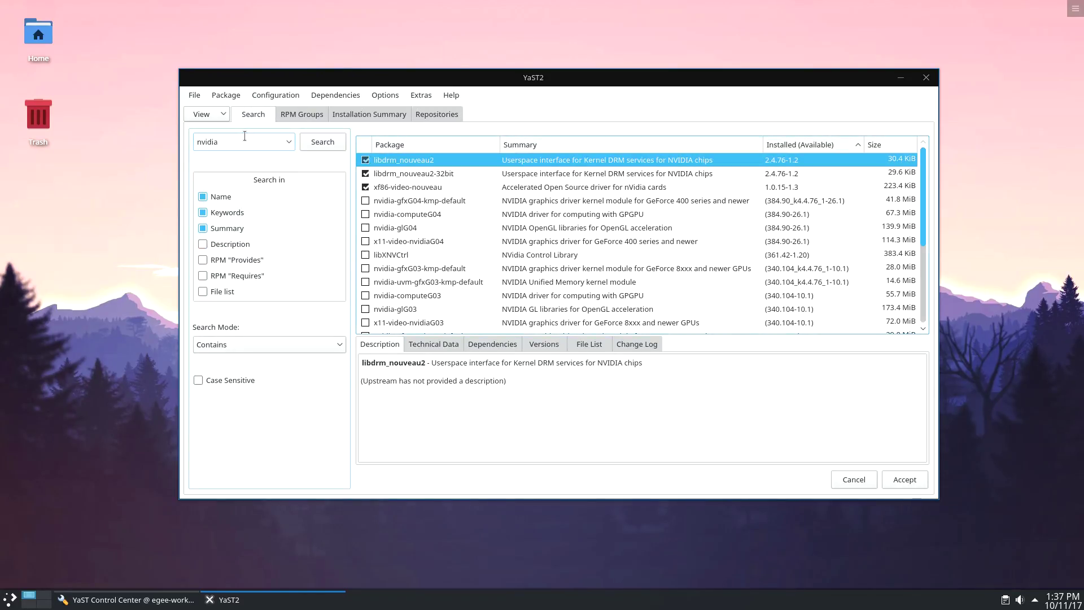
{"action": "scroll", "coordinate": [513, 252], "scroll_direction": "down", "scroll_amount": 5}
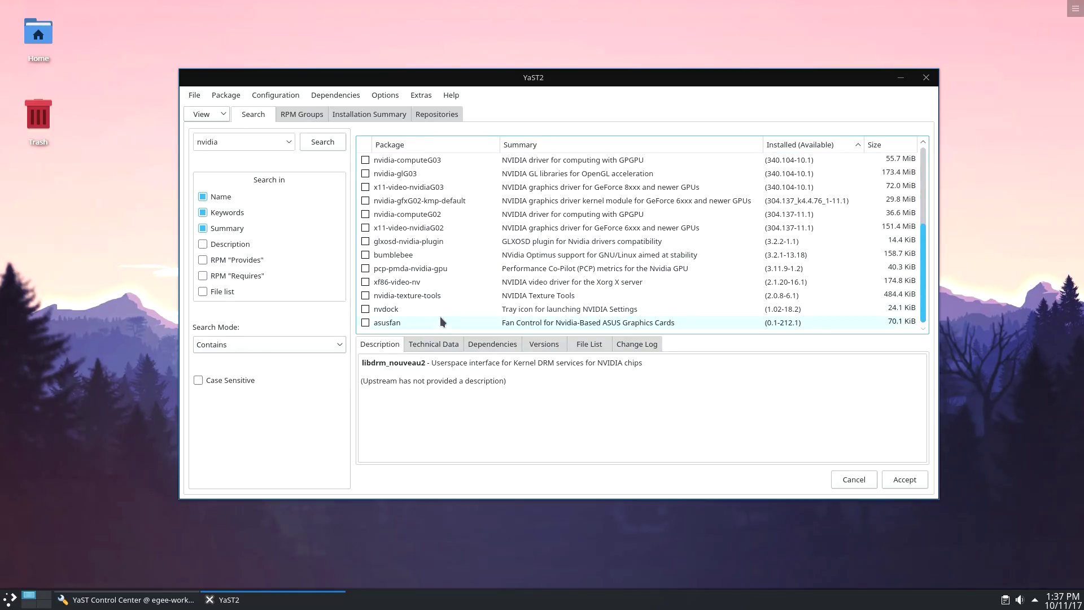
{"action": "scroll", "coordinate": [436, 324], "scroll_direction": "up", "scroll_amount": 5}
Step: Review the x11-video-nvidiaG04 package details and mark it for installation
{"action": "left_click", "coordinate": [409, 240]}
{"action": "left_click", "coordinate": [805, 145]}
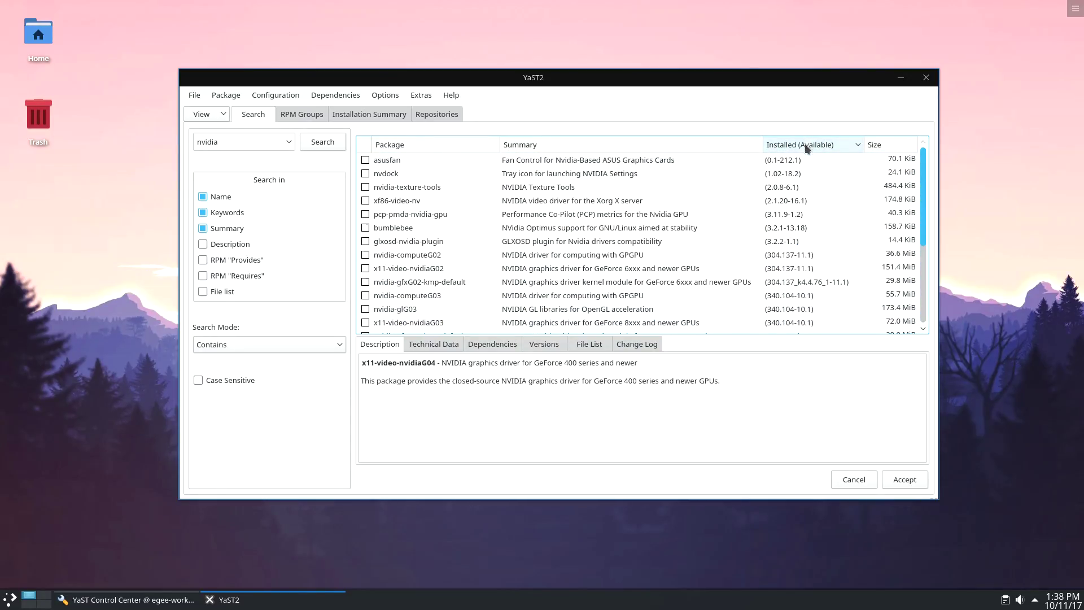
{"action": "left_click", "coordinate": [806, 142]}
{"action": "left_click", "coordinate": [365, 241]}
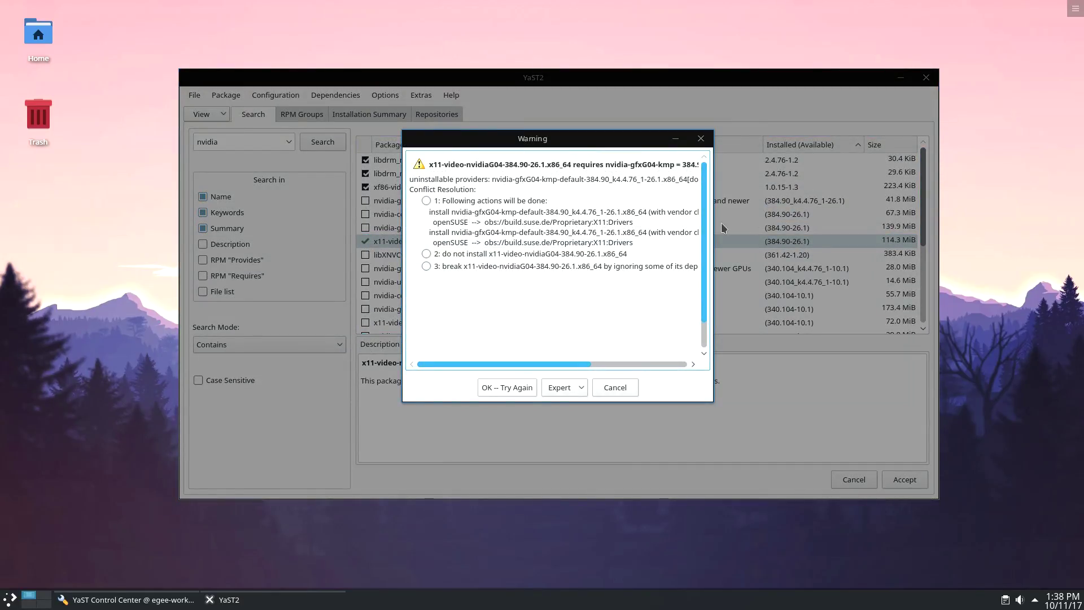
Step: Apply the suggested dependency fix, install the four NVIDIA G04 packages, and finish the report
{"action": "left_click_drag", "start_coordinate": [712, 227], "coordinate": [922, 220]}
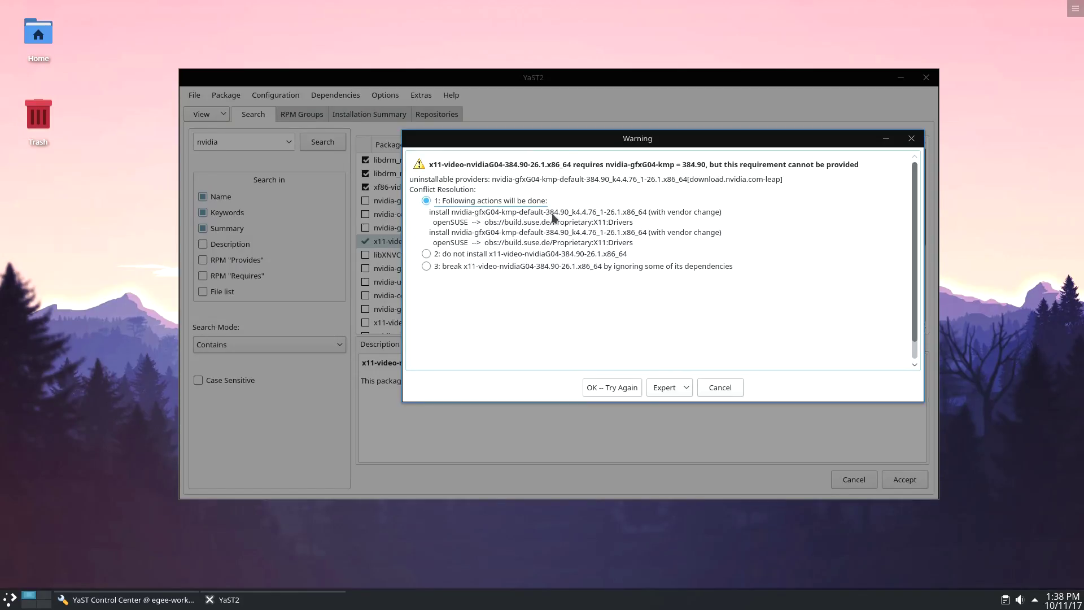
{"action": "left_click", "coordinate": [611, 387]}
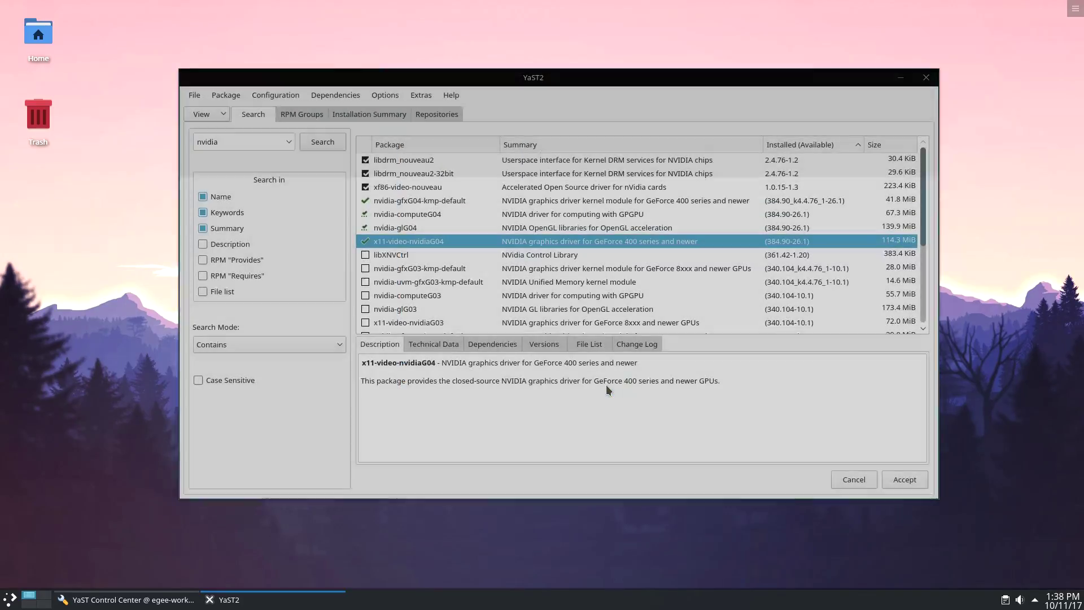
{"action": "left_click", "coordinate": [905, 480]}
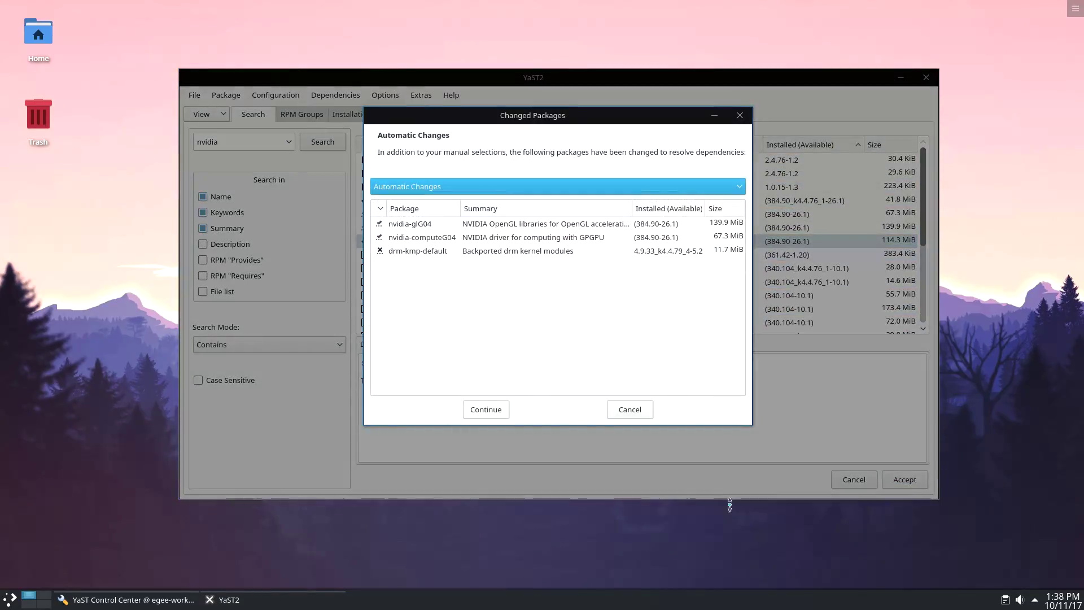
{"action": "left_click", "coordinate": [502, 411]}
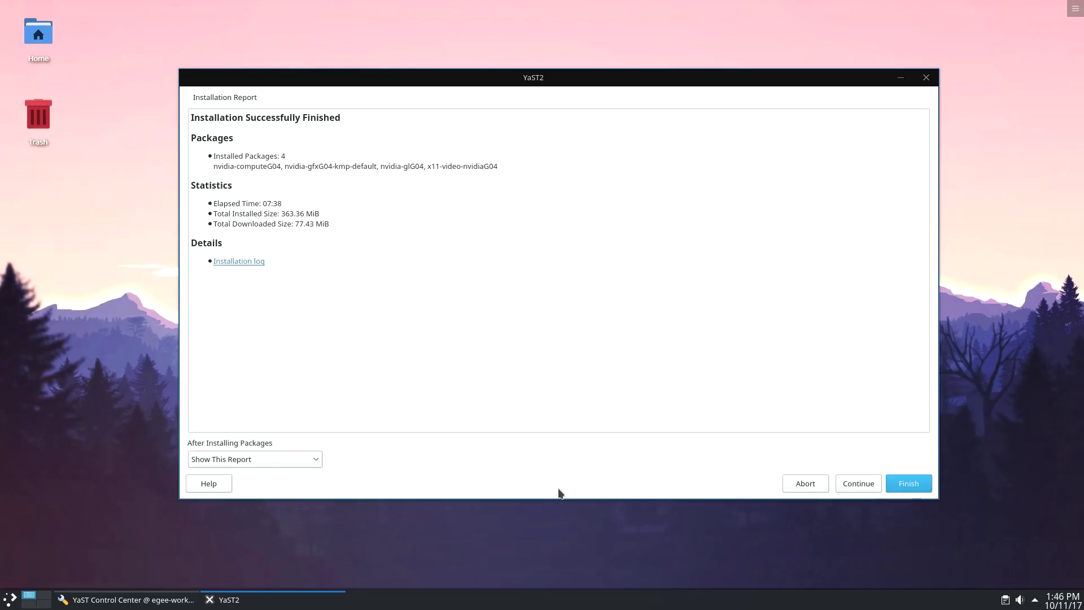
{"action": "left_click", "coordinate": [255, 458]}
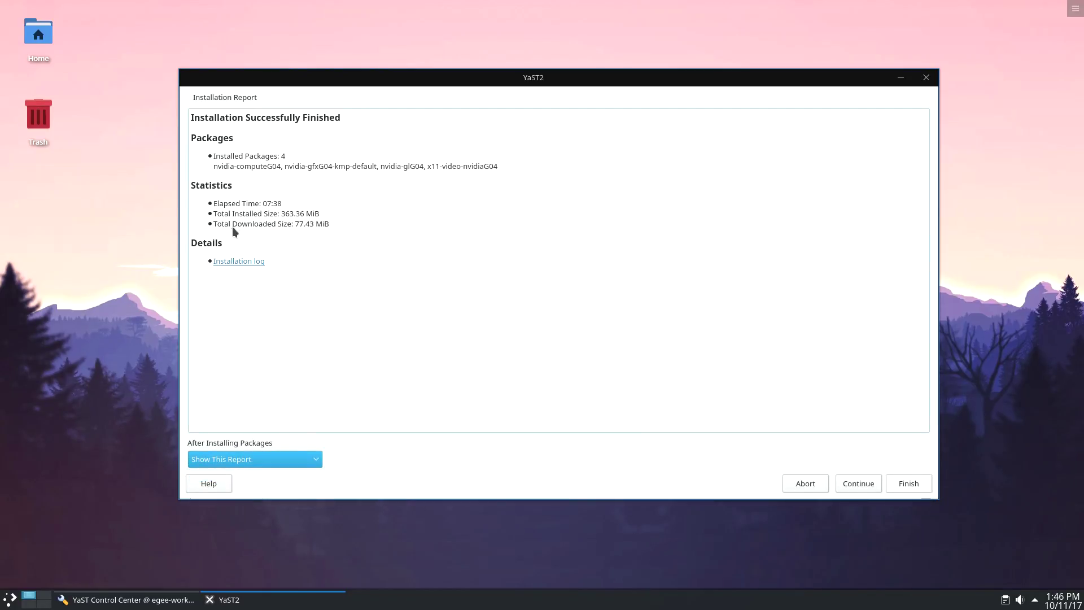
{"action": "left_click", "coordinate": [239, 262]}
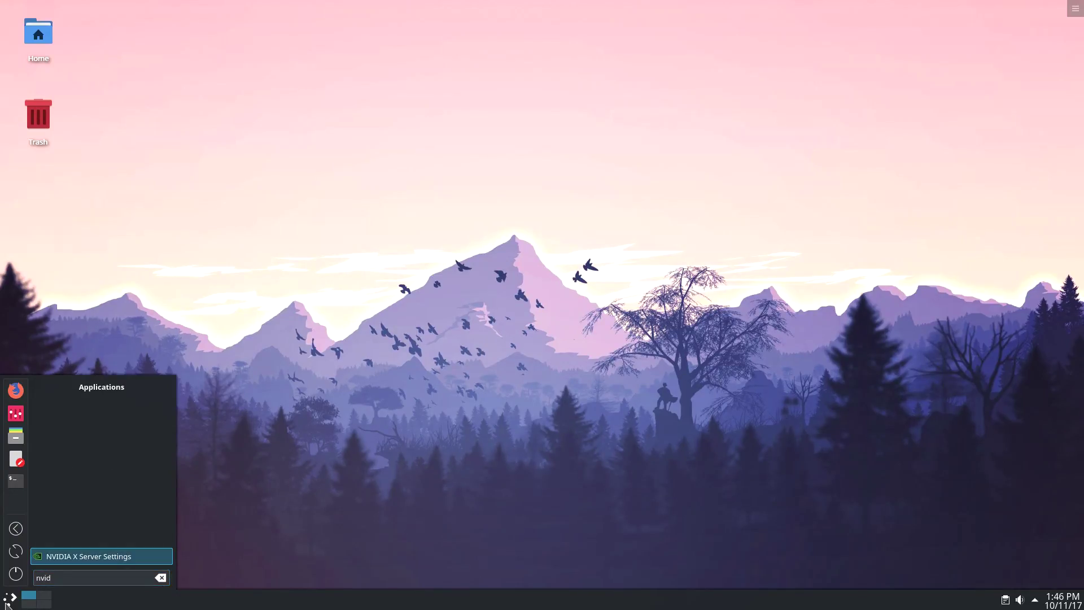
Step: Launch NVIDIA X Server Settings, dismiss the driver-not-in-use warning, and quit it
{"action": "key", "text": "Return"}
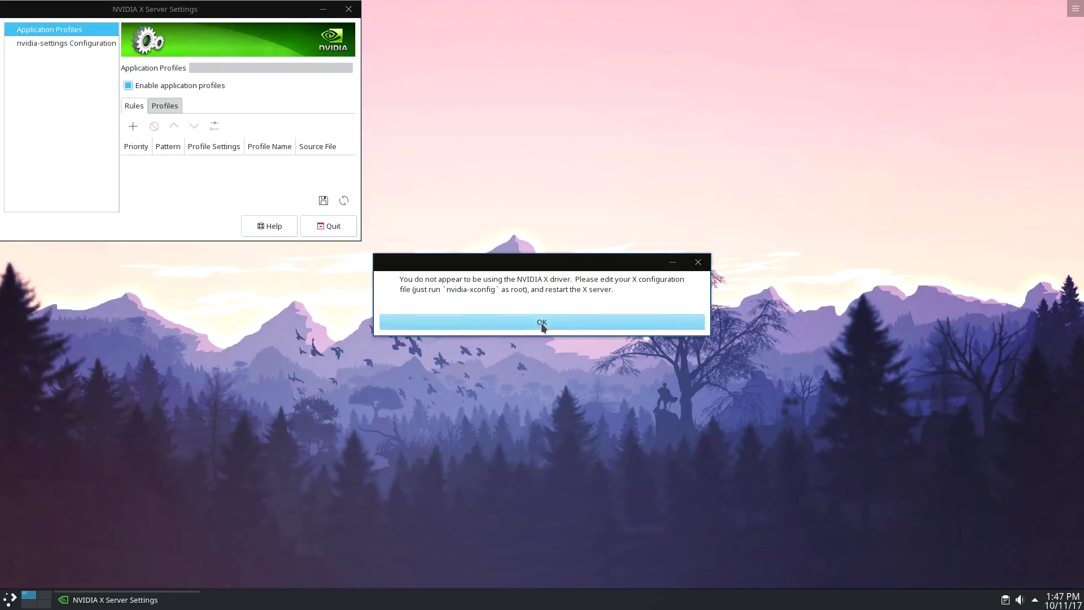
{"action": "left_click", "coordinate": [543, 322]}
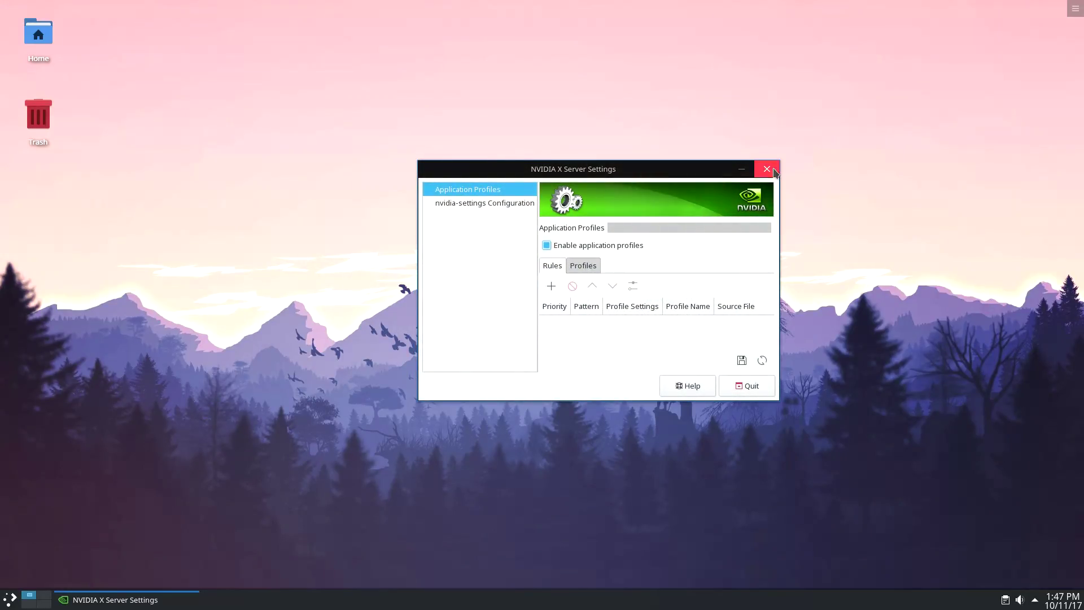
{"action": "left_click", "coordinate": [766, 169]}
{"action": "left_click", "coordinate": [643, 330]}
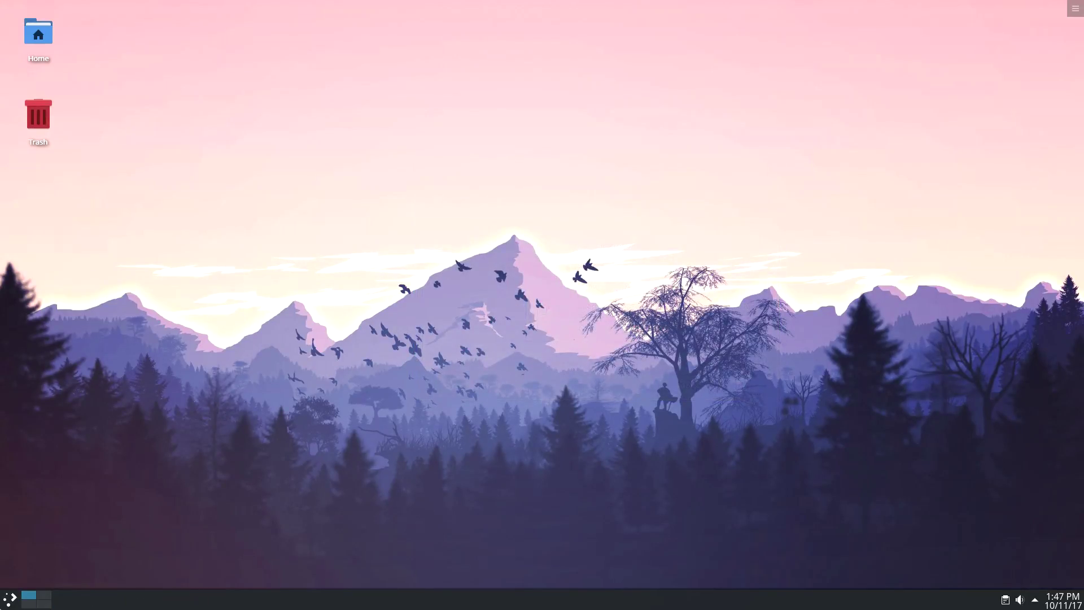
Step: Reboot with 'sudo reboot now' in a terminal, then relaunch NVIDIA X Server Settings
{"action": "key", "text": "ctrl+alt+t"}
{"action": "type", "text": "now"}
{"action": "key", "text": "Return"}
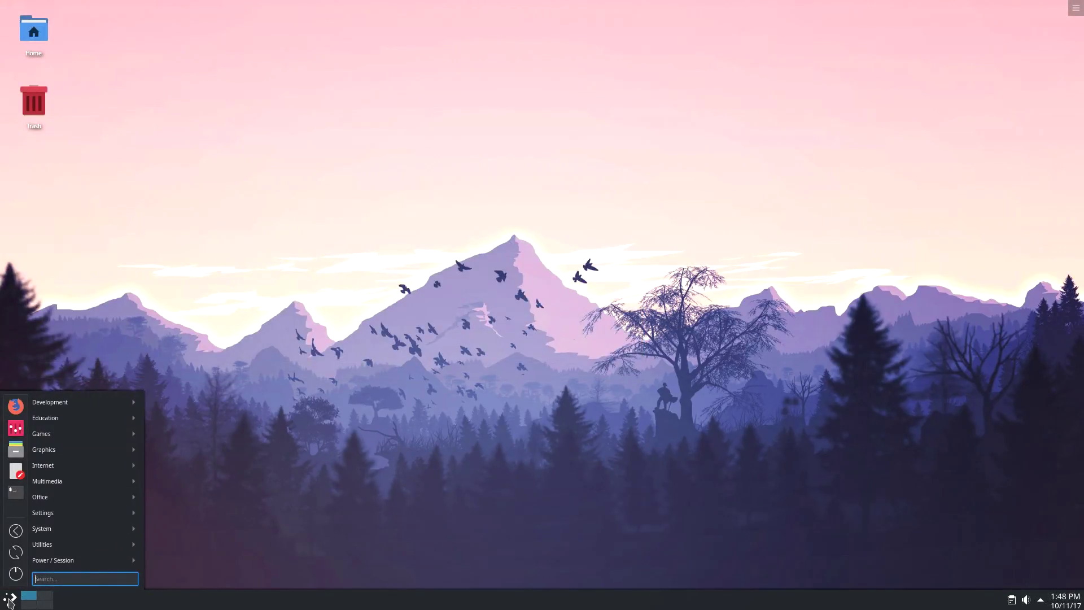
{"action": "type", "text": "nvidia"}
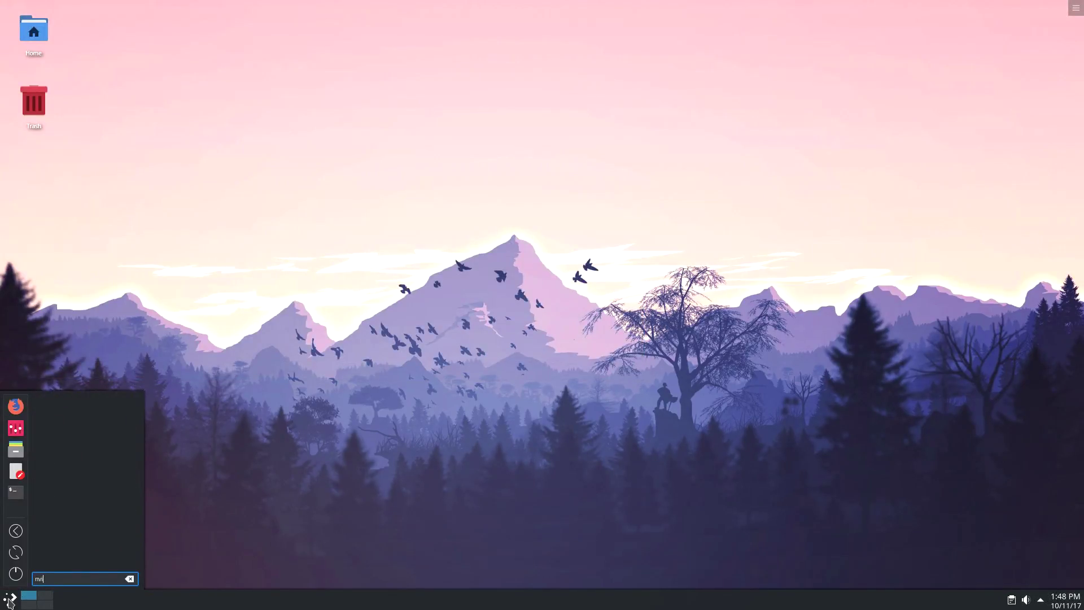
{"action": "key", "text": "Return"}
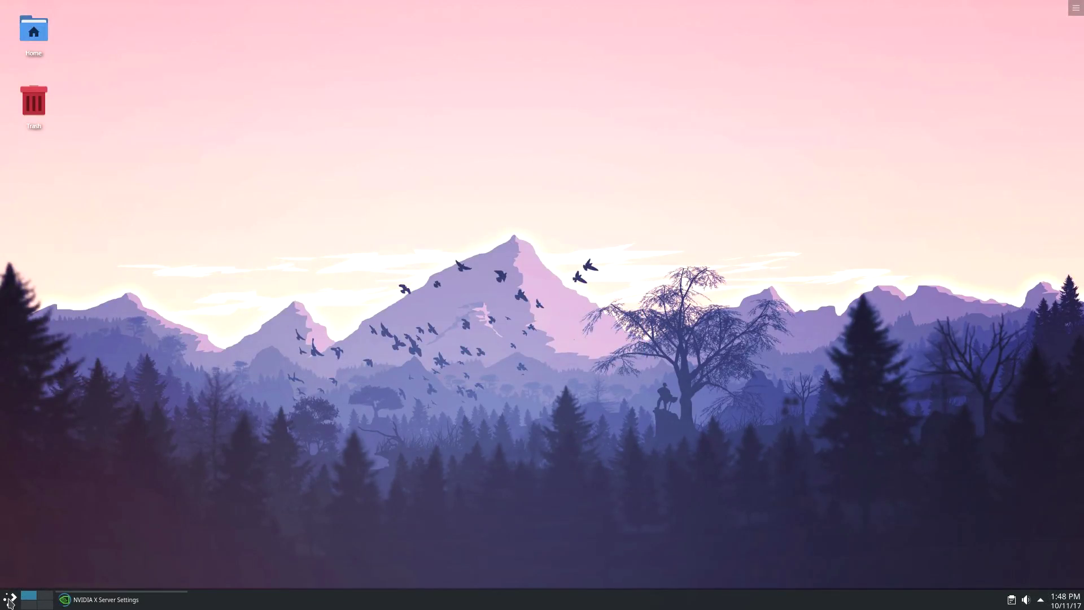
Step: Centre and enlarge the window, check Display Configuration and Thermal Settings, then reopen X Server Information
{"action": "left_click_drag", "start_coordinate": [115, 9], "coordinate": [499, 148]}
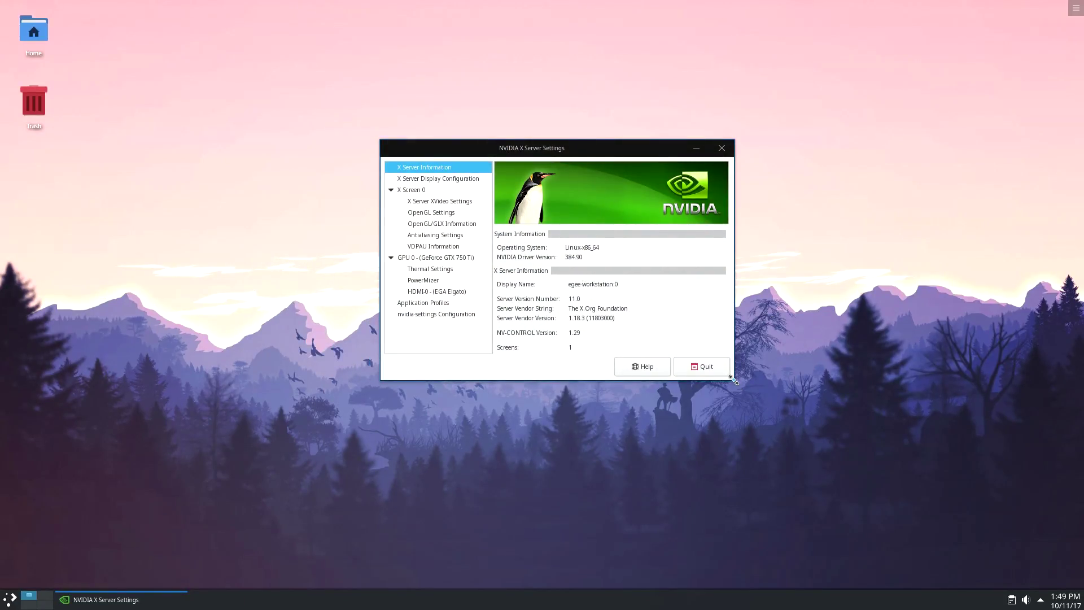
{"action": "left_click_drag", "start_coordinate": [735, 381], "coordinate": [874, 491]}
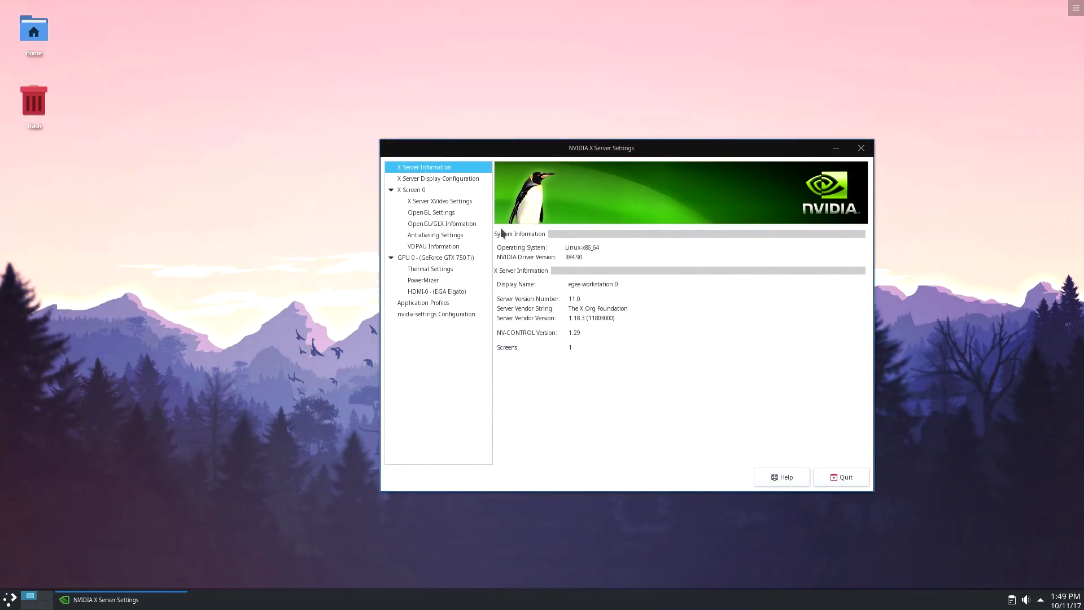
{"action": "left_click", "coordinate": [428, 179]}
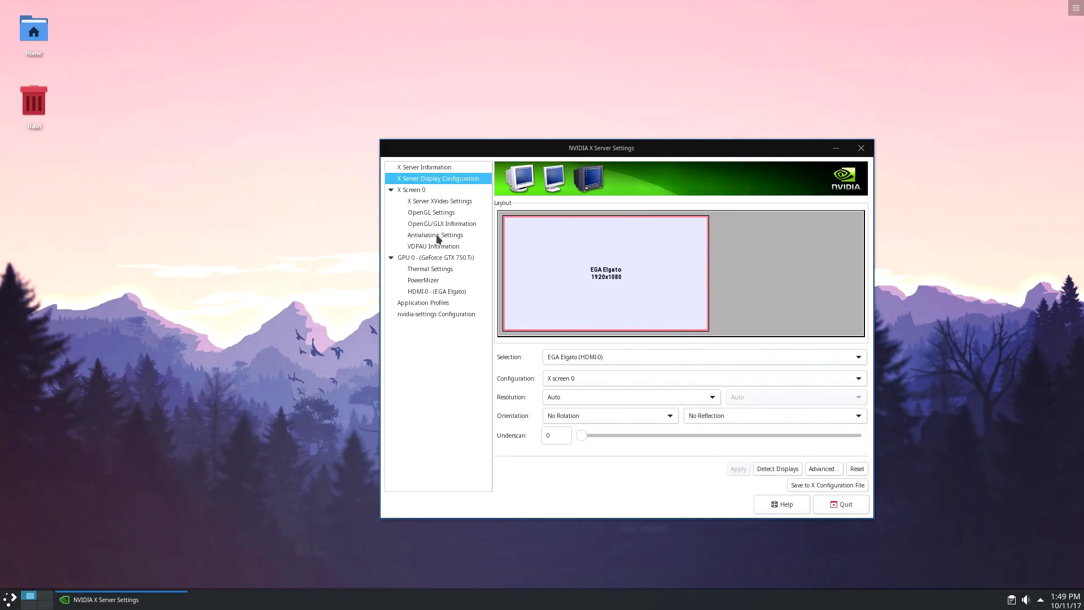
{"action": "left_click", "coordinate": [430, 268]}
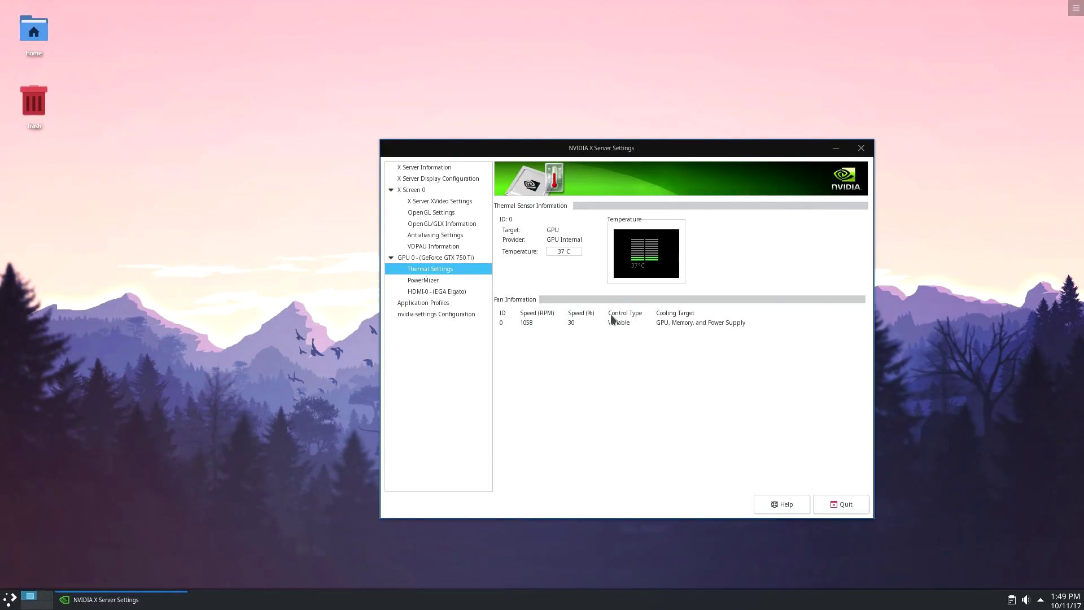
{"action": "left_click", "coordinate": [434, 171]}
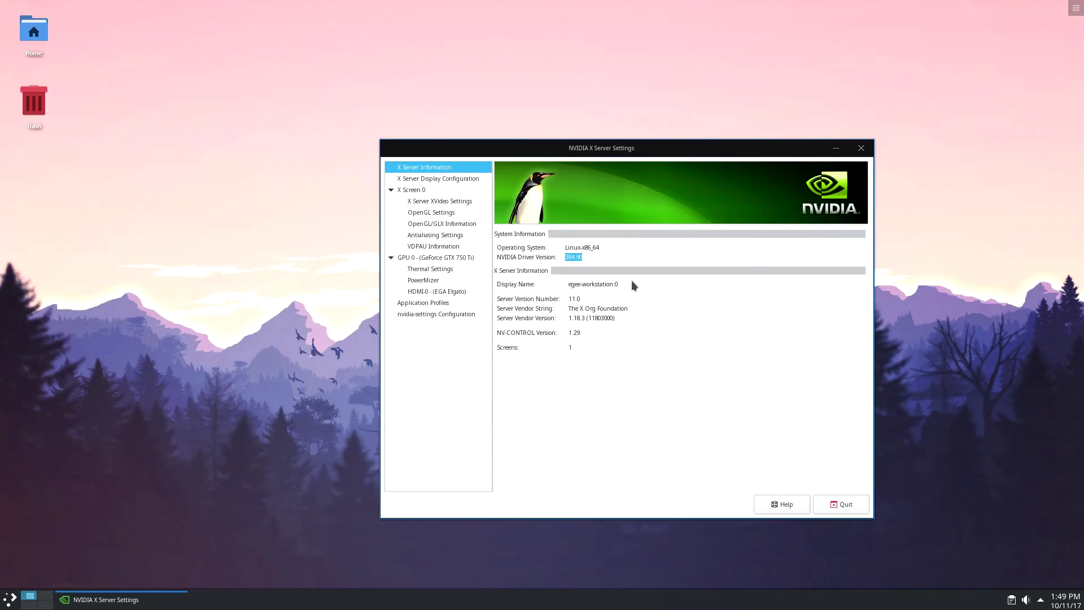
{"action": "left_click", "coordinate": [685, 424]}
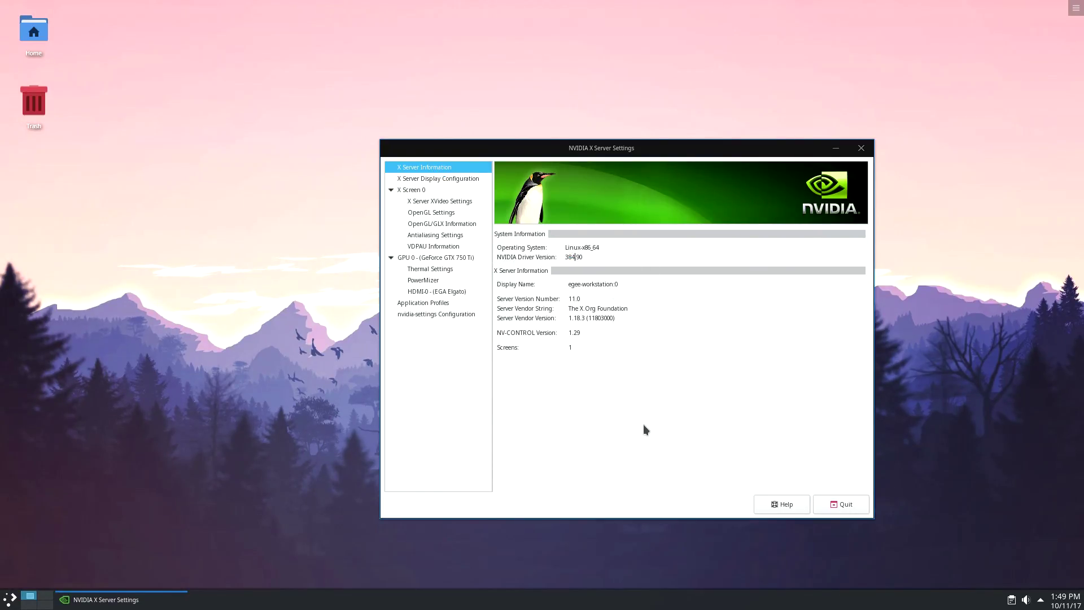